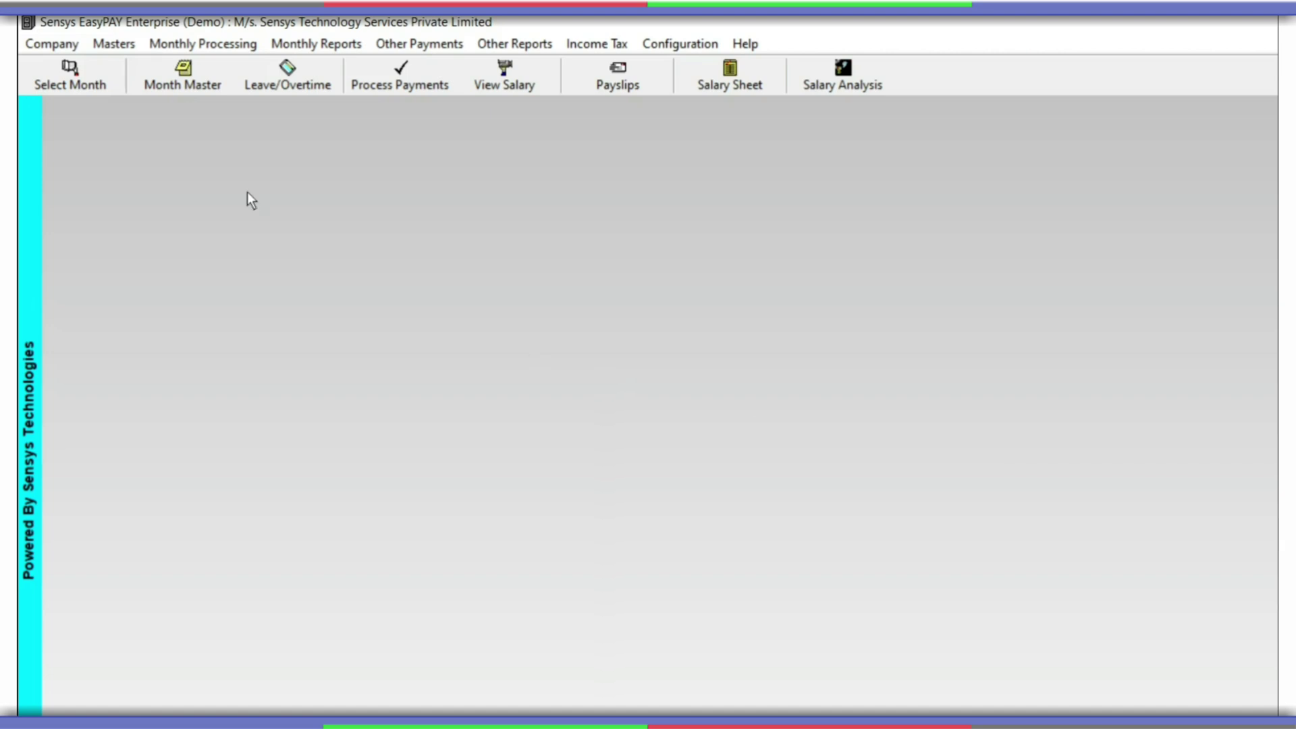
# Open the company's employer details form via Company > Edit Company.
pyautogui.click(58, 48)
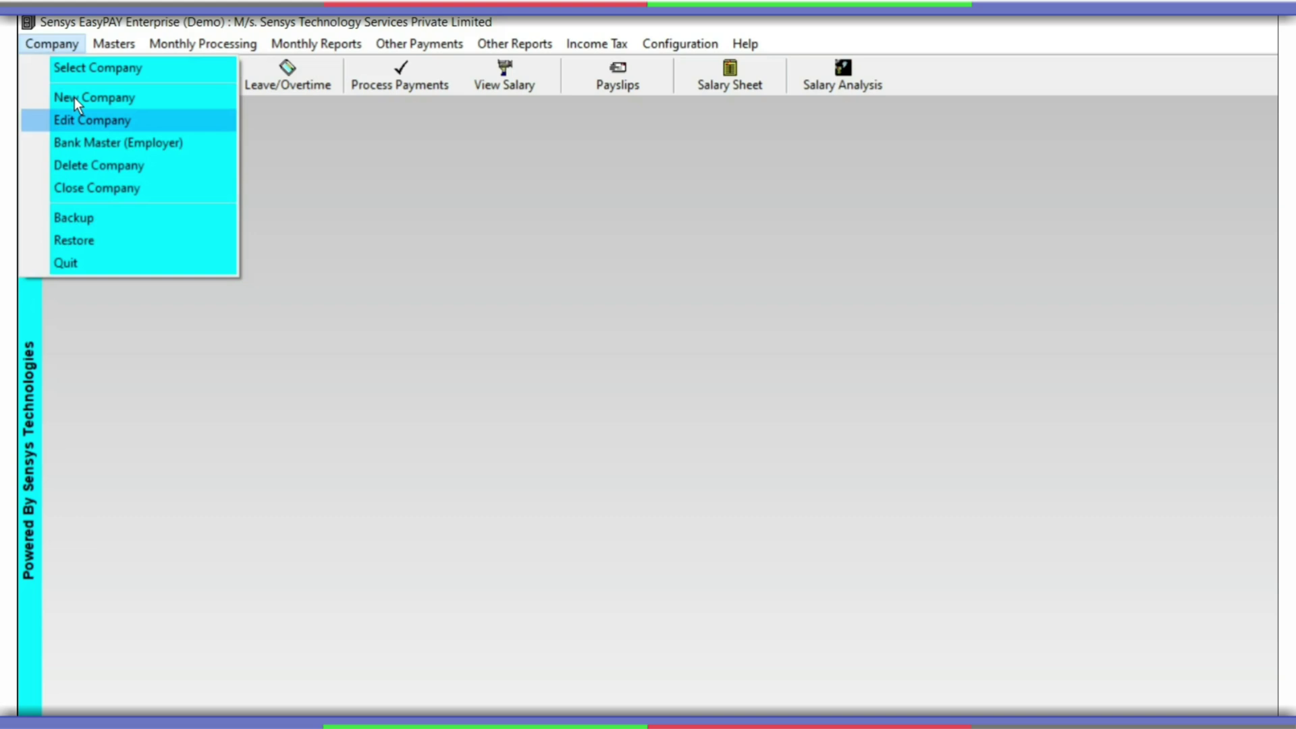
pyautogui.click(73, 119)
# In Statutory Information, change employee PF rate from 12 to 10 and employer EPF rate to 1.67, then save.
pyautogui.press('Return')
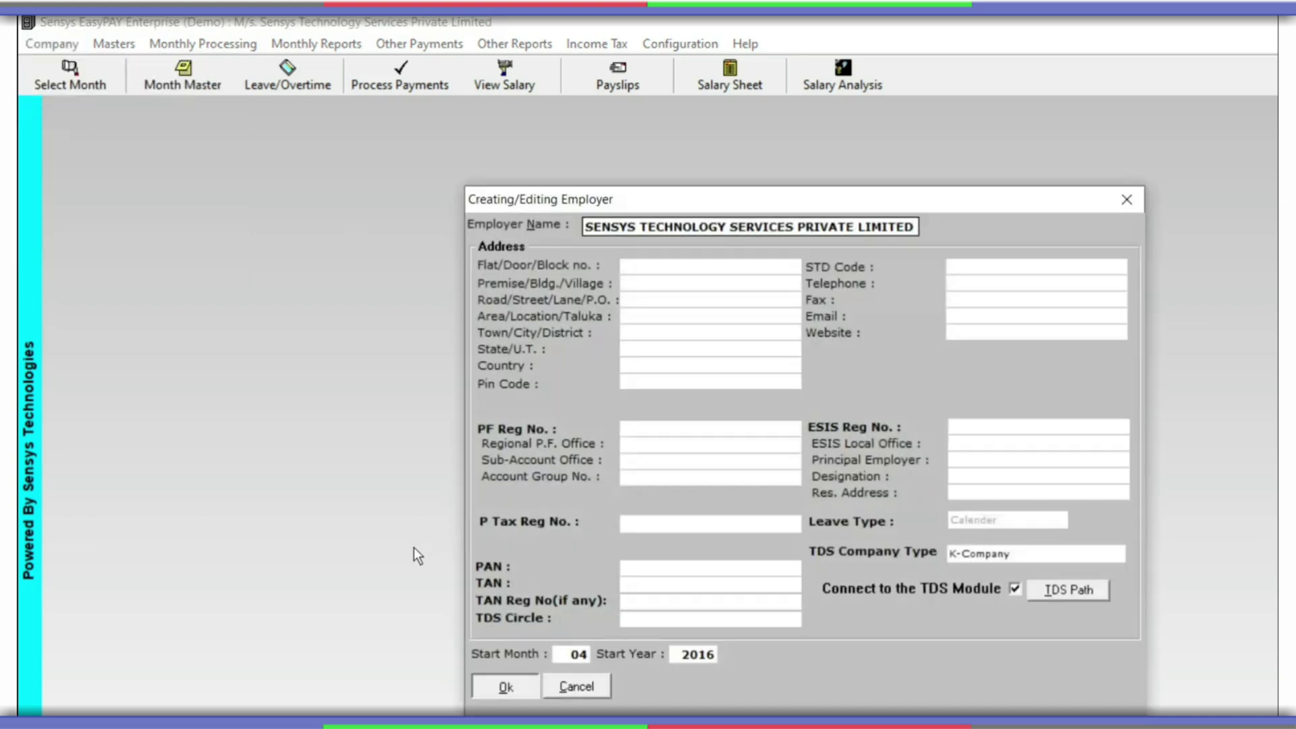
pyautogui.press('Return')
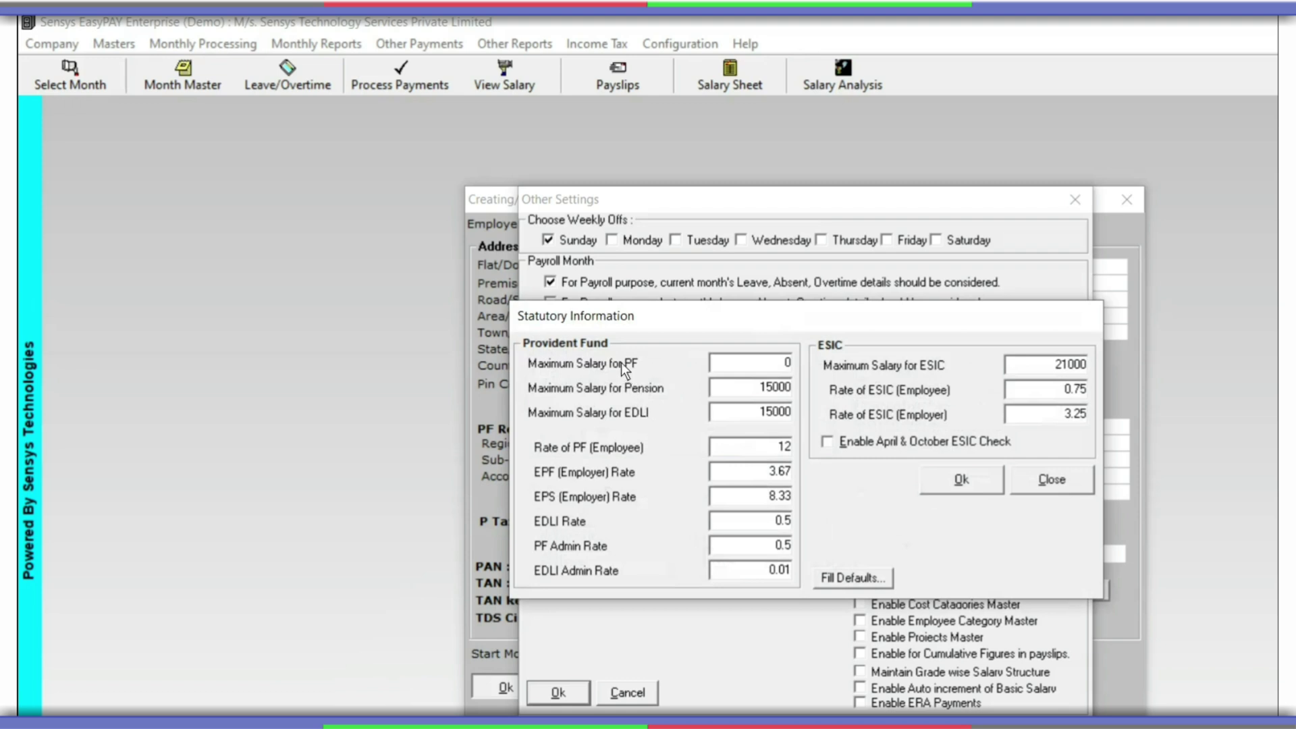
pyautogui.hotkey('shift', 'End')
pyautogui.write('10')
pyautogui.press('Tab')
pyautogui.press('Delete')
pyautogui.write('1')
pyautogui.press('Return')
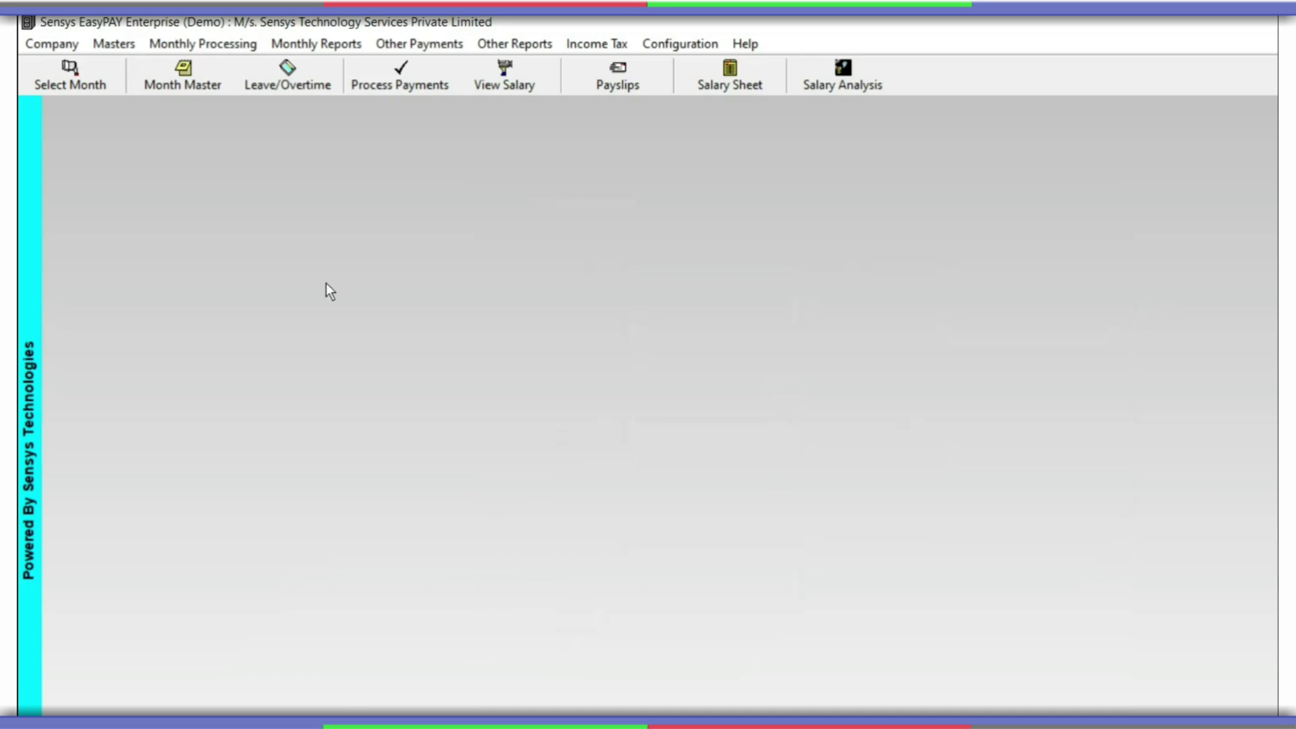
# Create payroll month 2020/05 for all branches and open May 2020 as the working month.
pyautogui.click(76, 68)
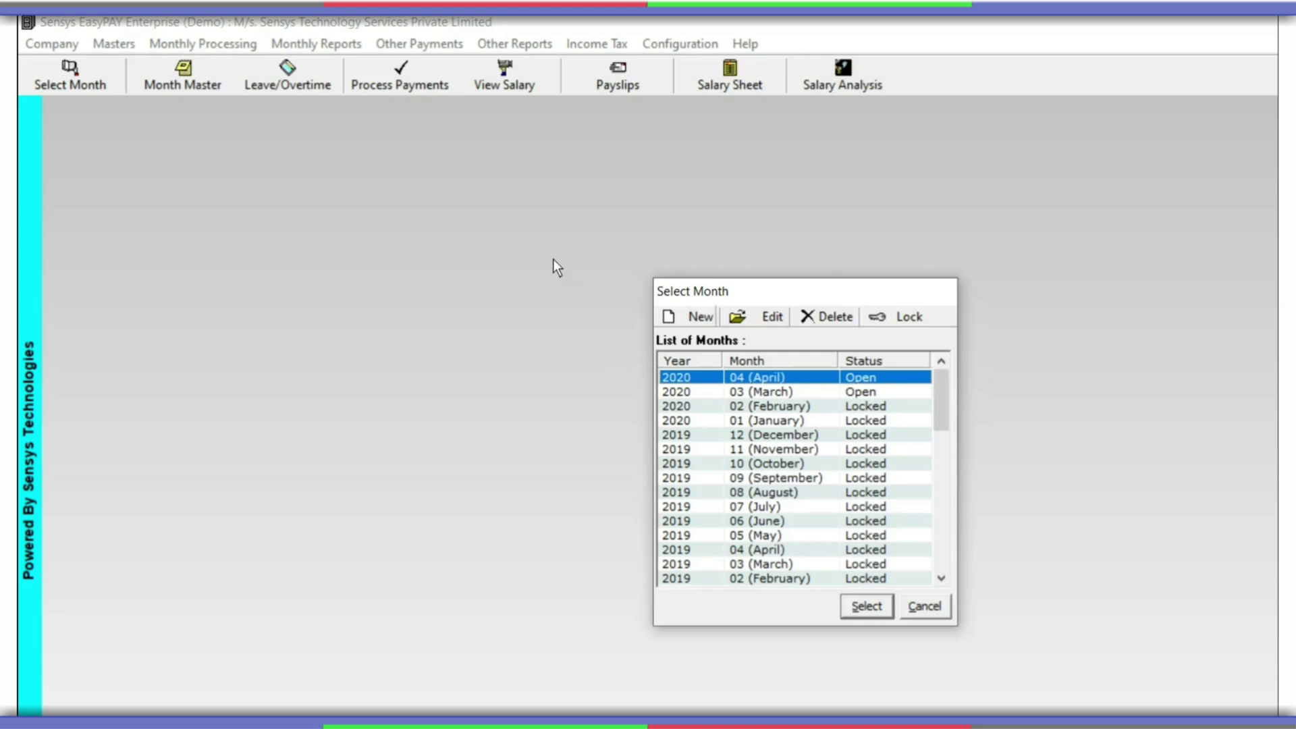
pyautogui.hotkey('alt', 'n')
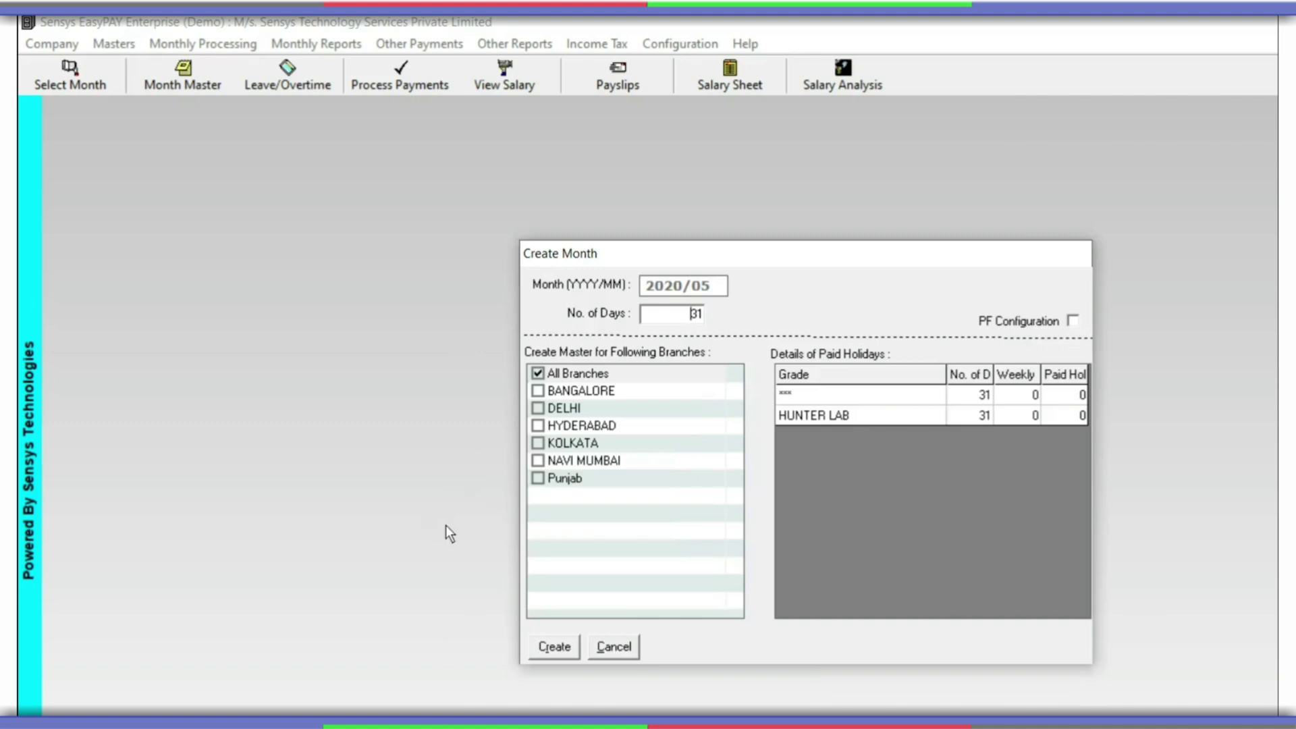
pyautogui.hotkey('alt', 'c')
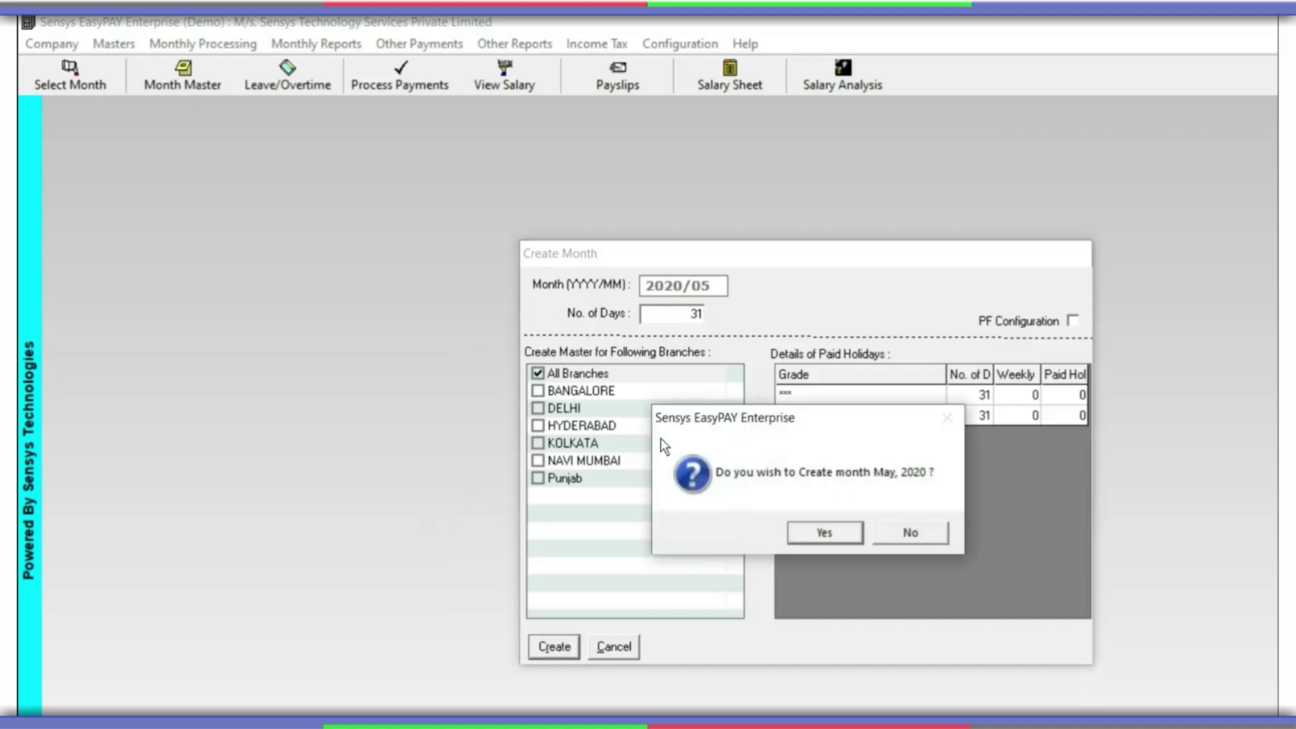
pyautogui.press('Return')
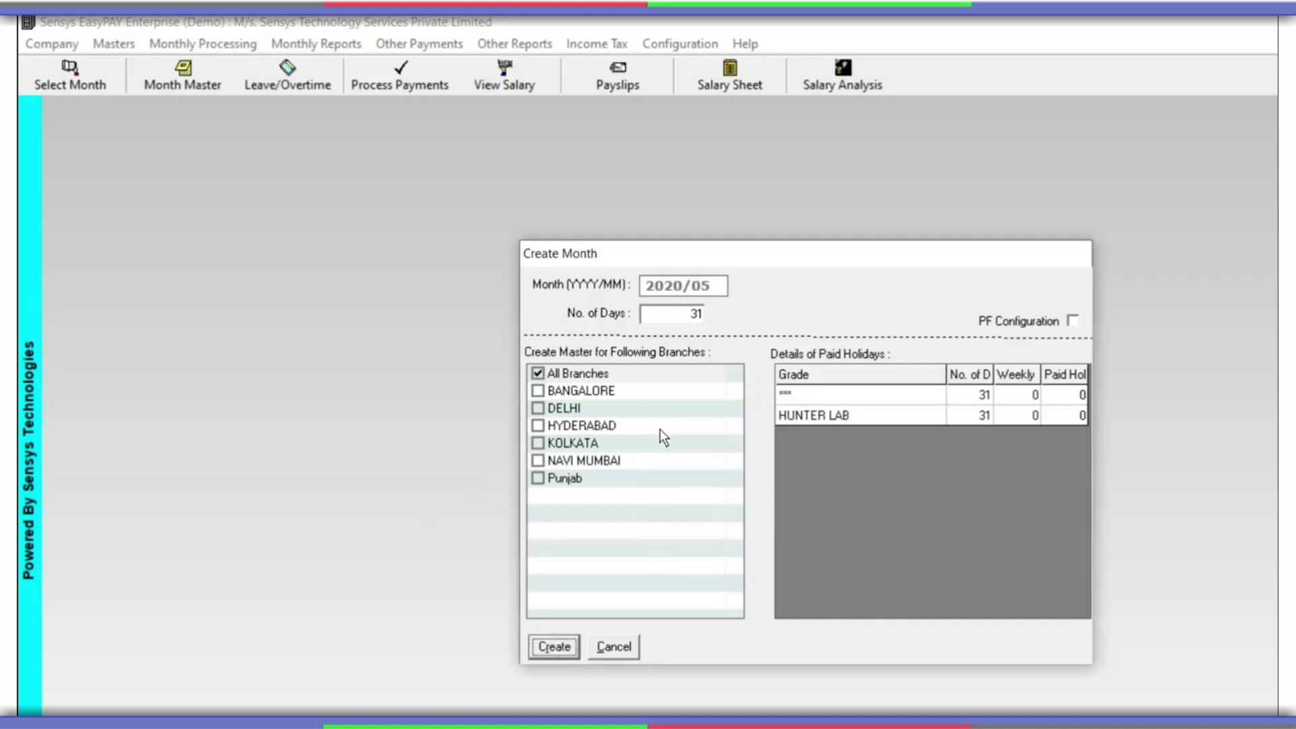
pyautogui.press('Return')
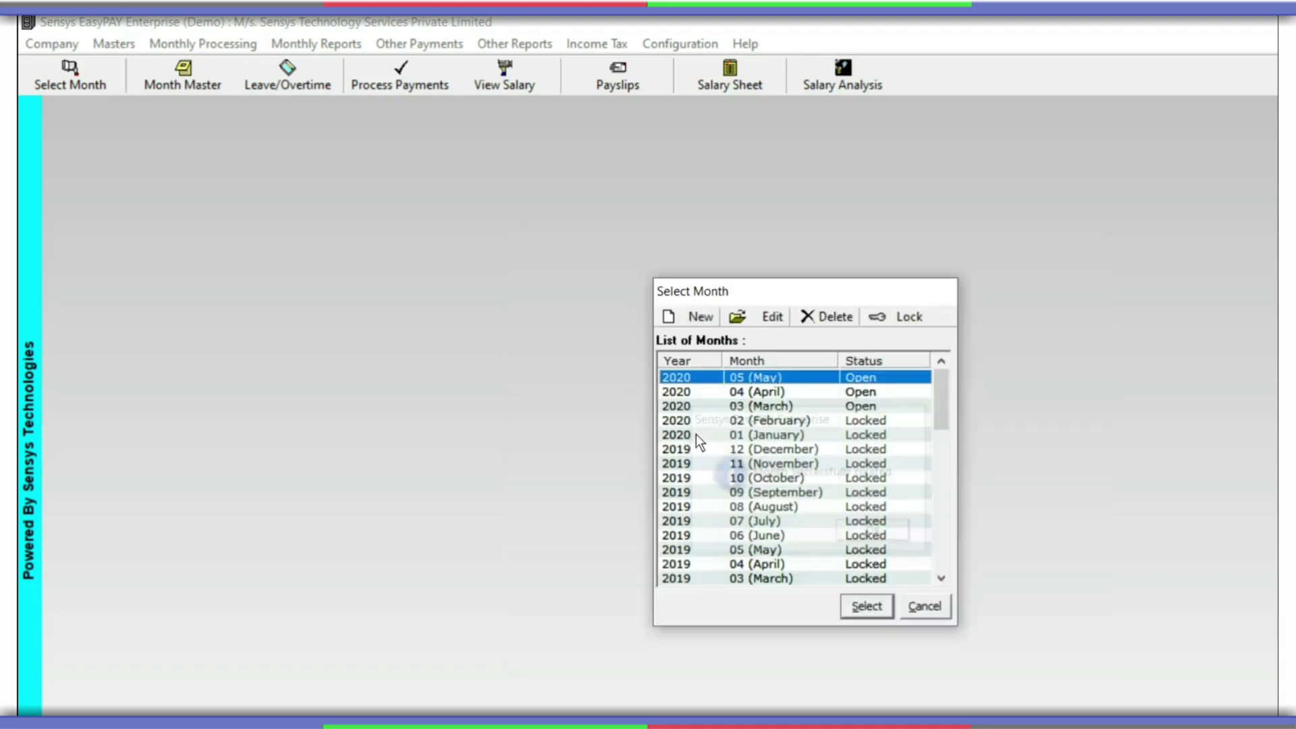
pyautogui.press('Return')
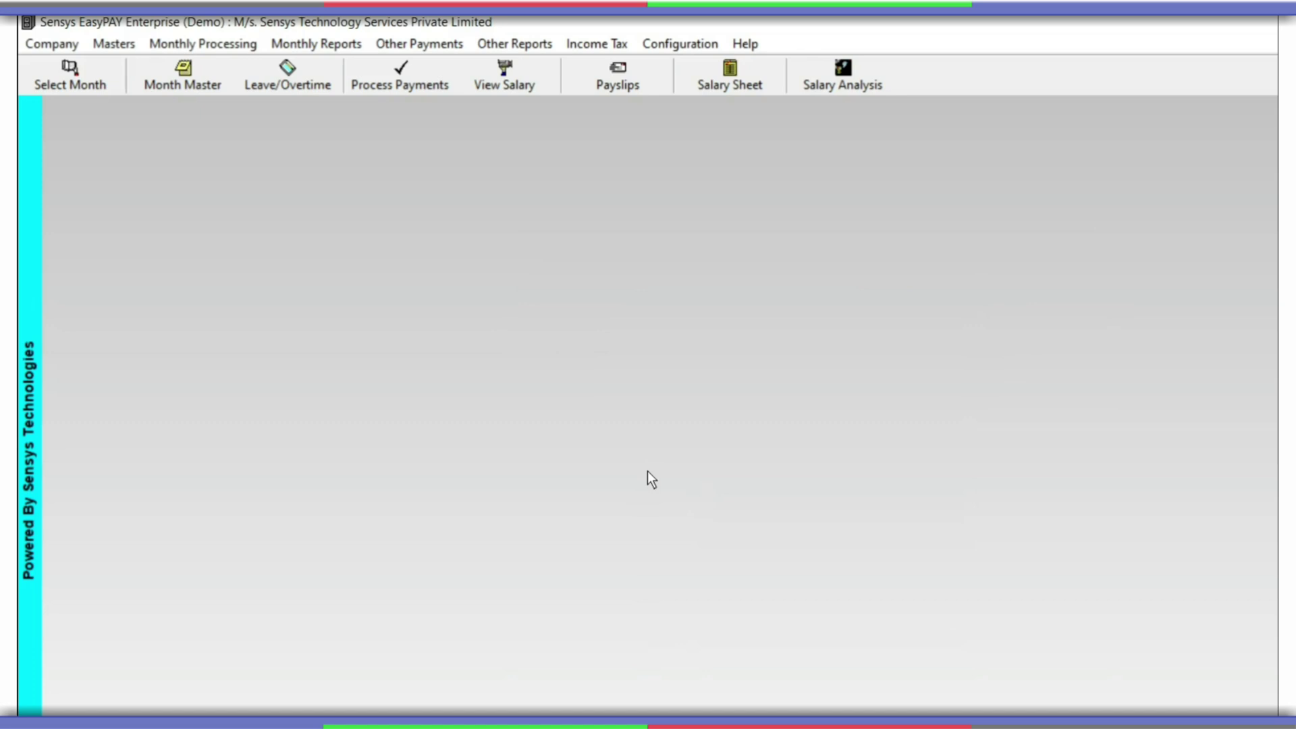
# Open Employee Master for all 204 employees and show Test1's current salary structure.
pyautogui.click(105, 44)
pyautogui.click(147, 90)
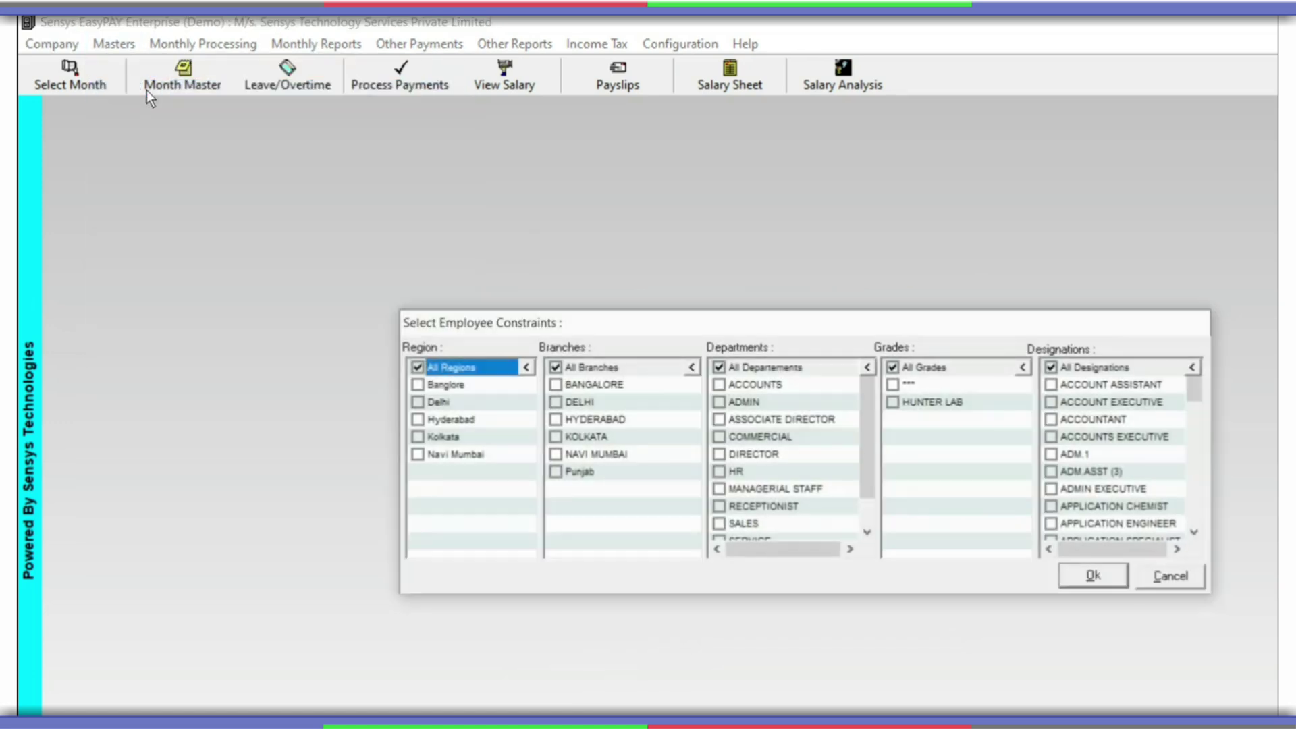
pyautogui.press('Return')
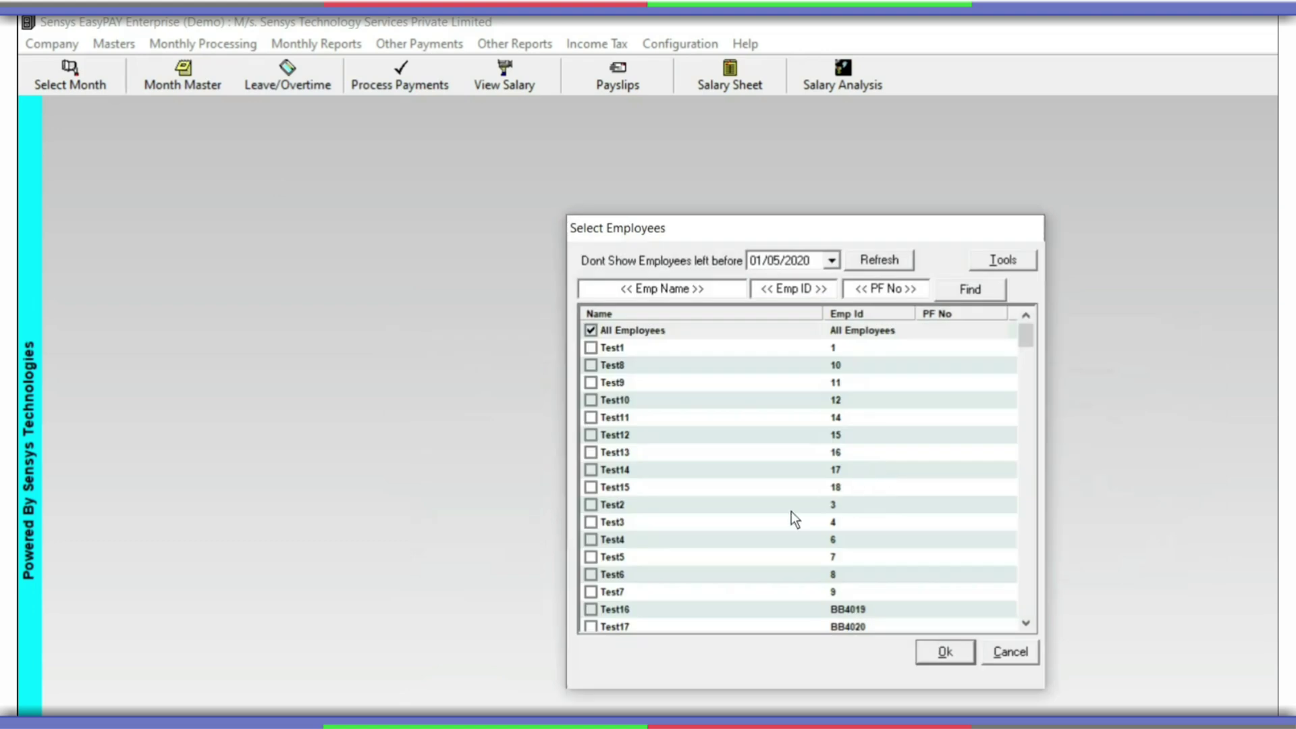
pyautogui.press('Return')
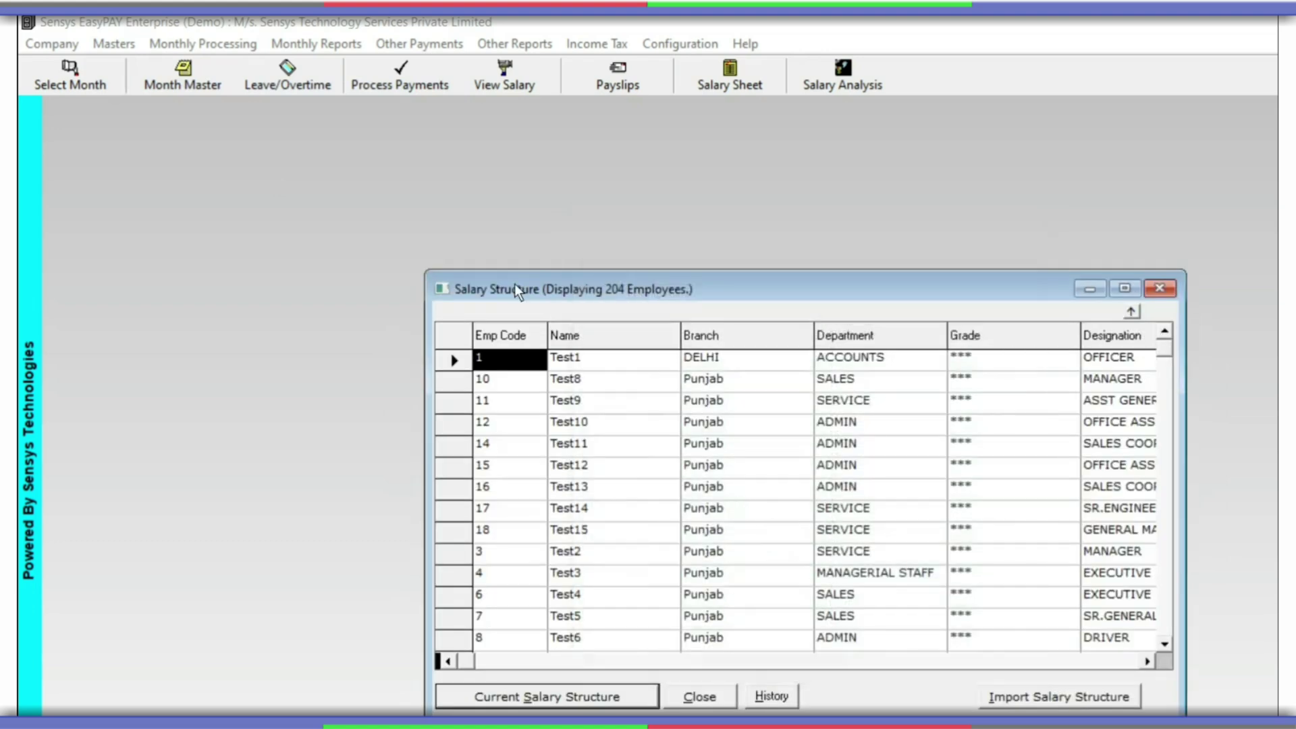
pyautogui.press('Right')
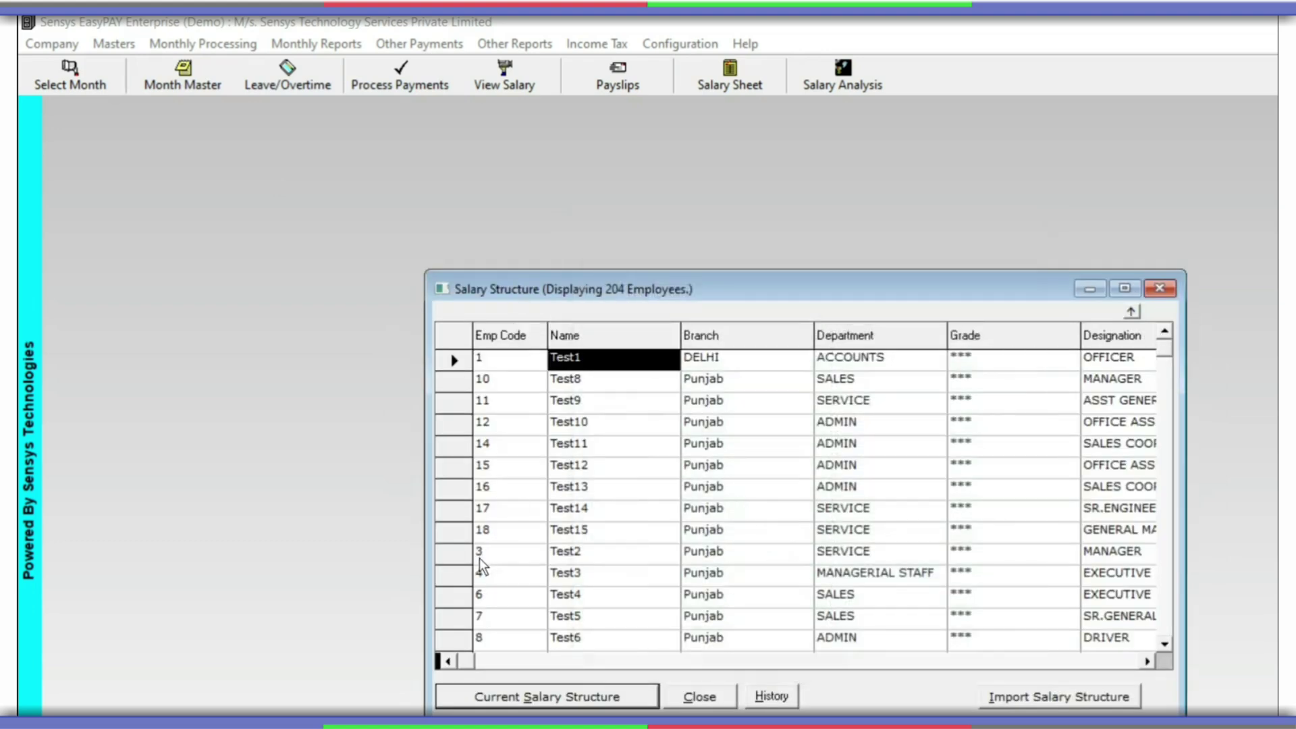
pyautogui.hotkey('alt', 's')
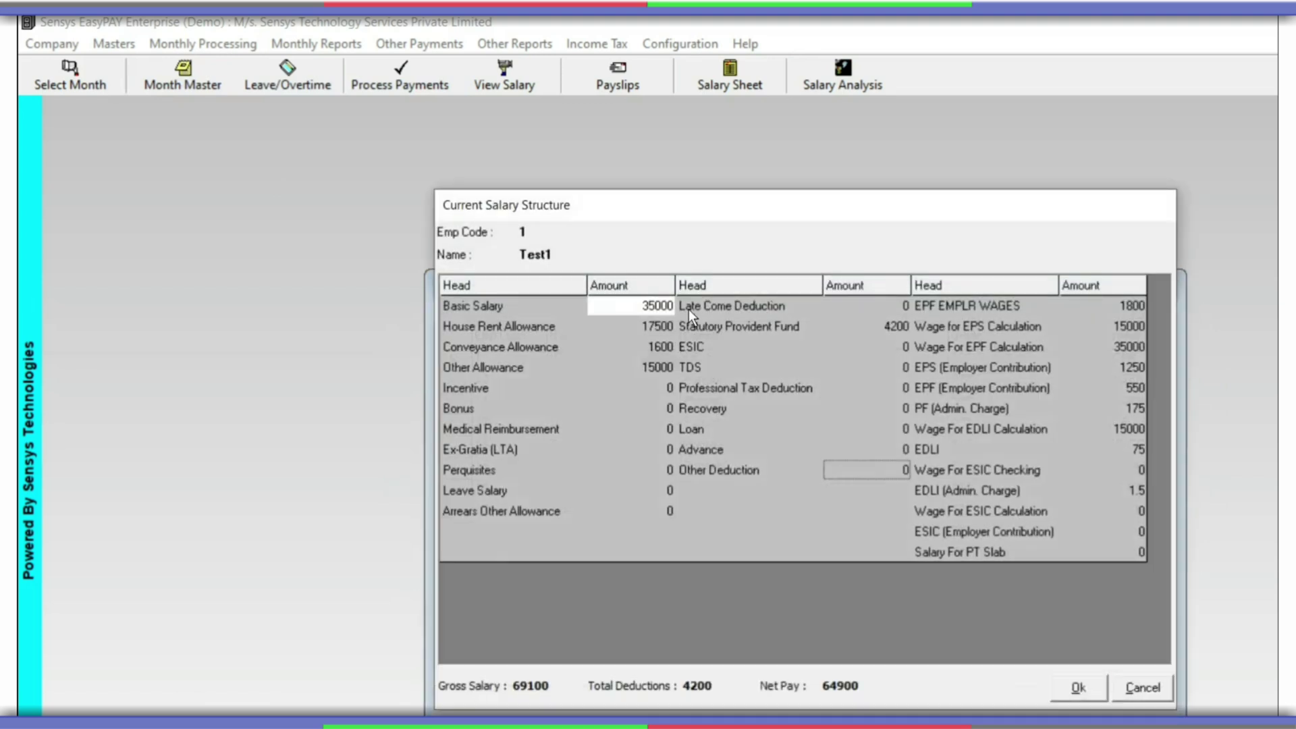
# Recalculate Test1's Basic Salary to get 3500 PF and 65600 net pay, and save.
pyautogui.press('Up')
pyautogui.press('Up')
pyautogui.press('Up')
pyautogui.press('Return')
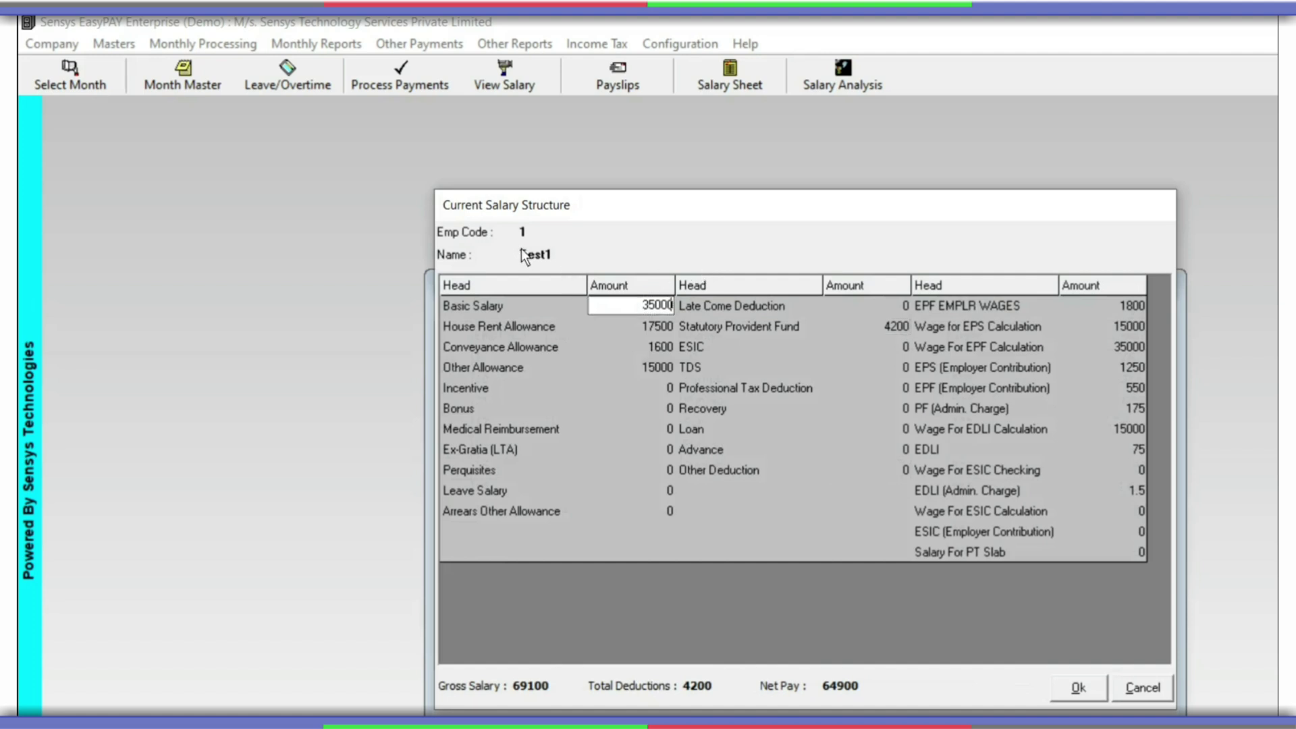
pyautogui.press('Return')
pyautogui.press('Return')
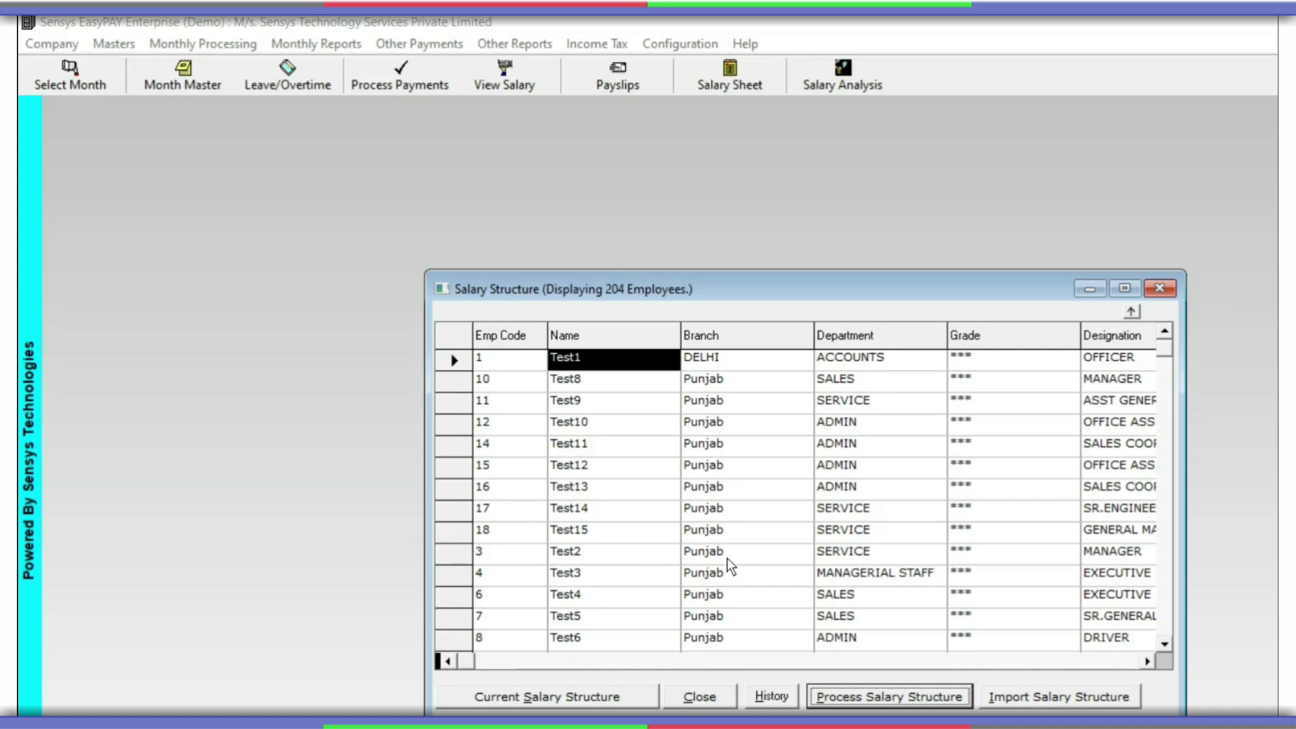
# Process salary structures for all 204 employees, then close the Salary Structure list.
pyautogui.press('Return')
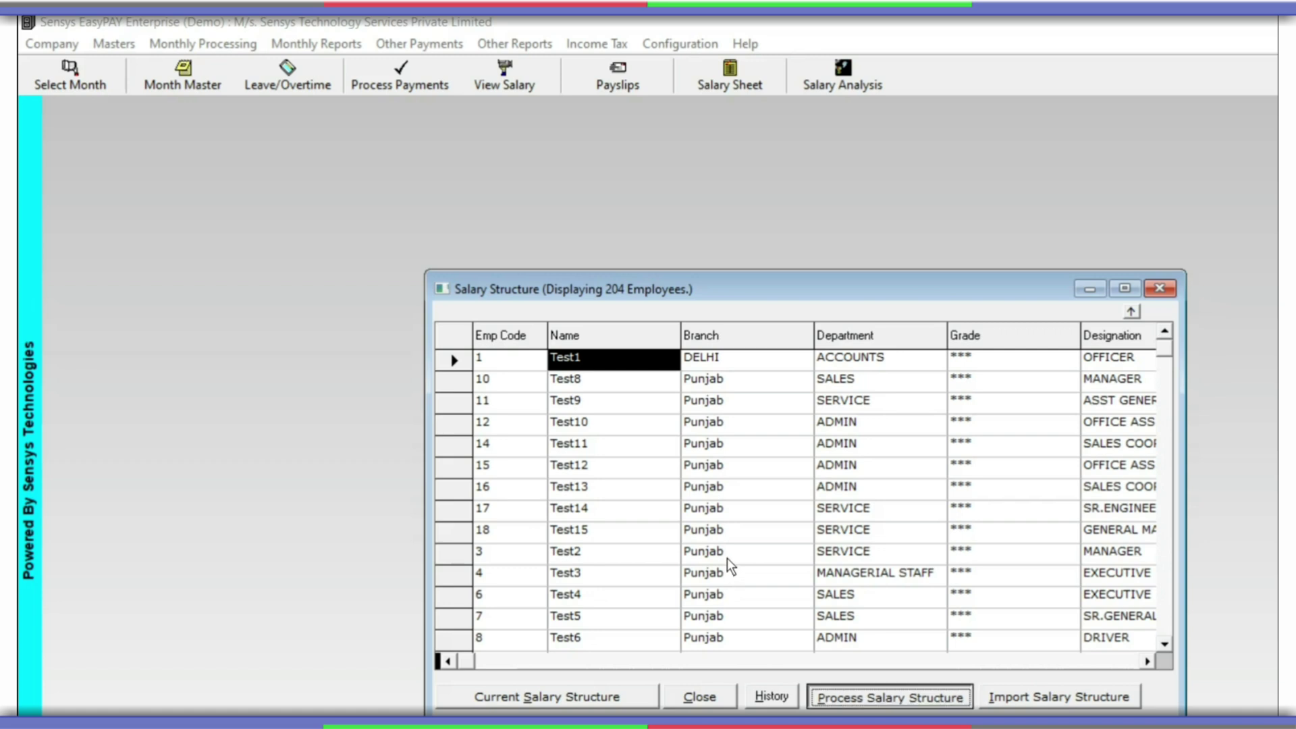
pyautogui.press('Return')
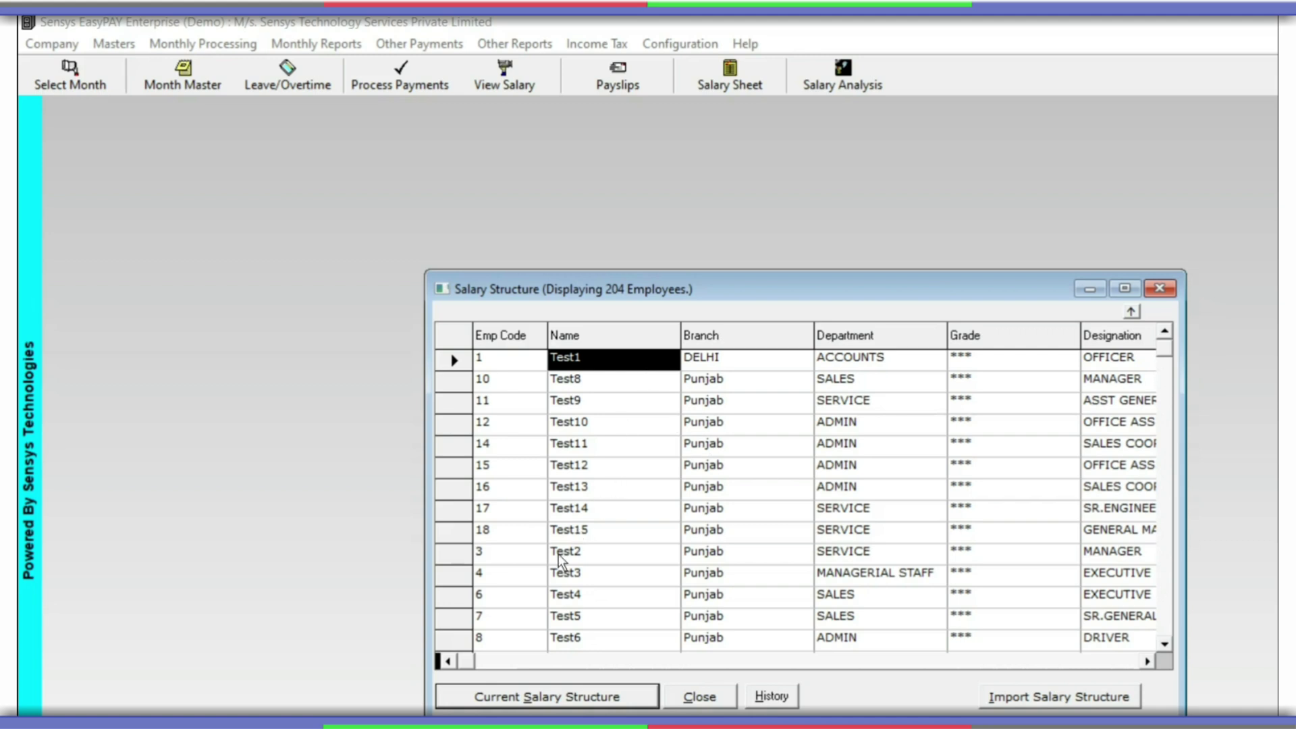
pyautogui.press('Escape')
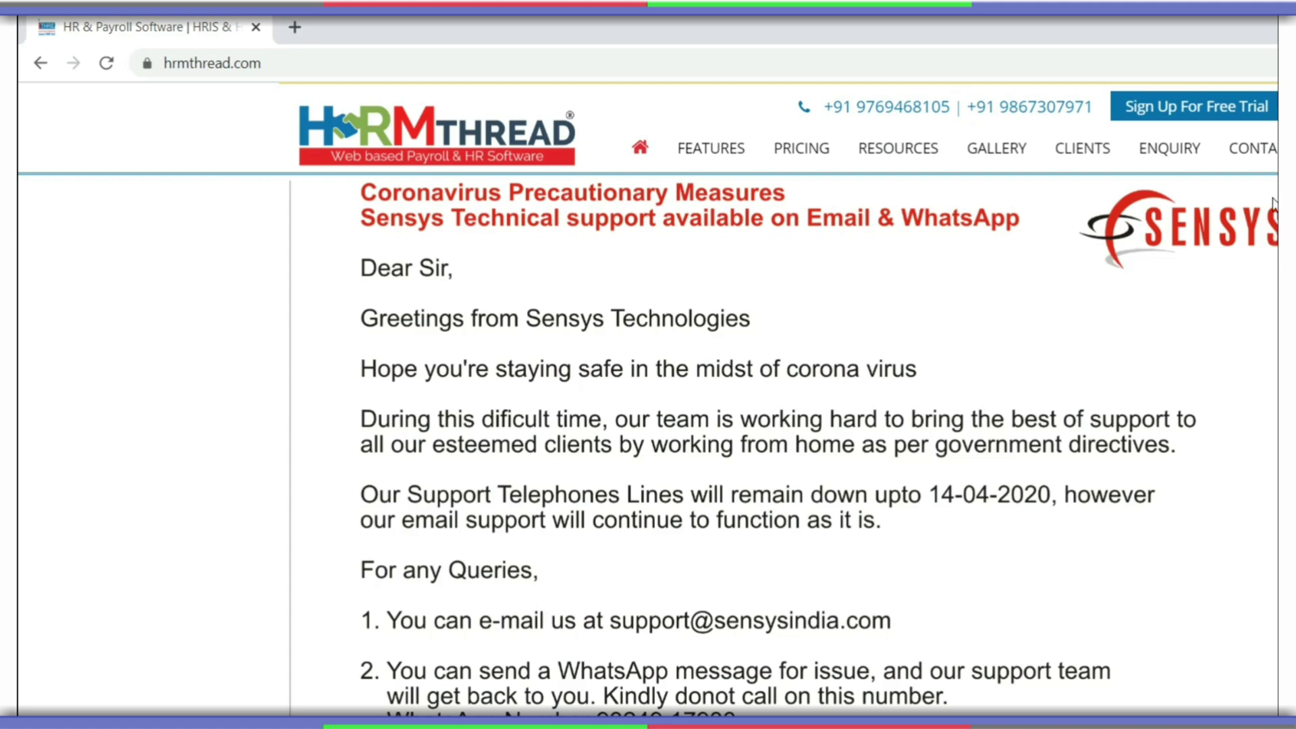
pyautogui.scroll(-5, 1274, 202)
pyautogui.scroll(-1, 1267, 252)
pyautogui.scroll(-1, 1270, 261)
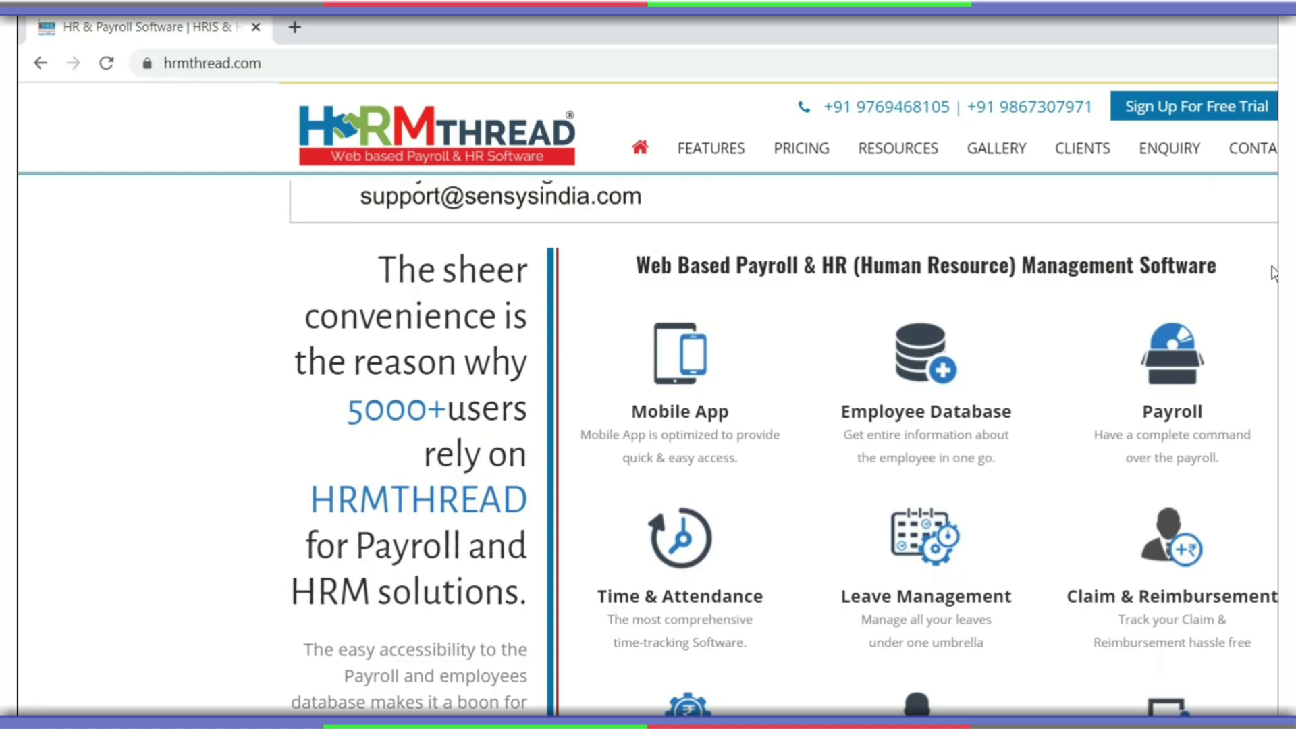
pyautogui.scroll(-1, 1274, 274)
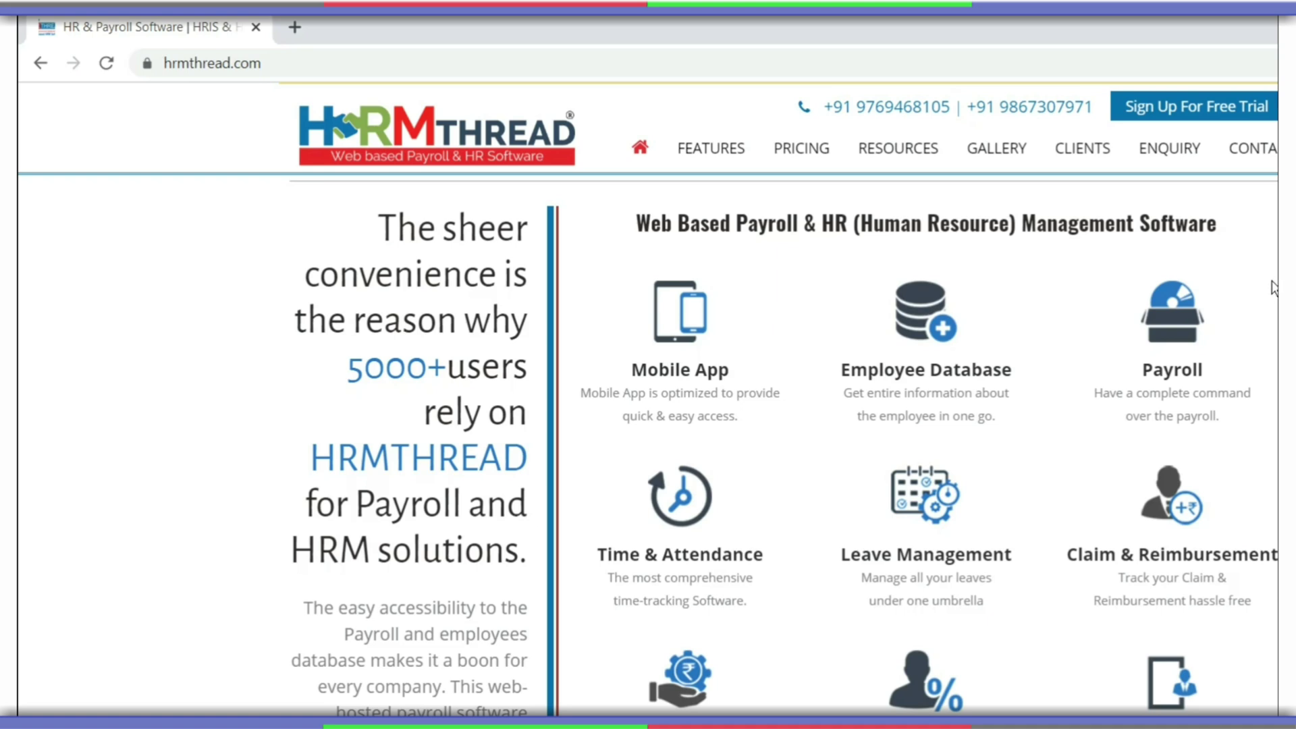
pyautogui.scroll(-1, 1274, 287)
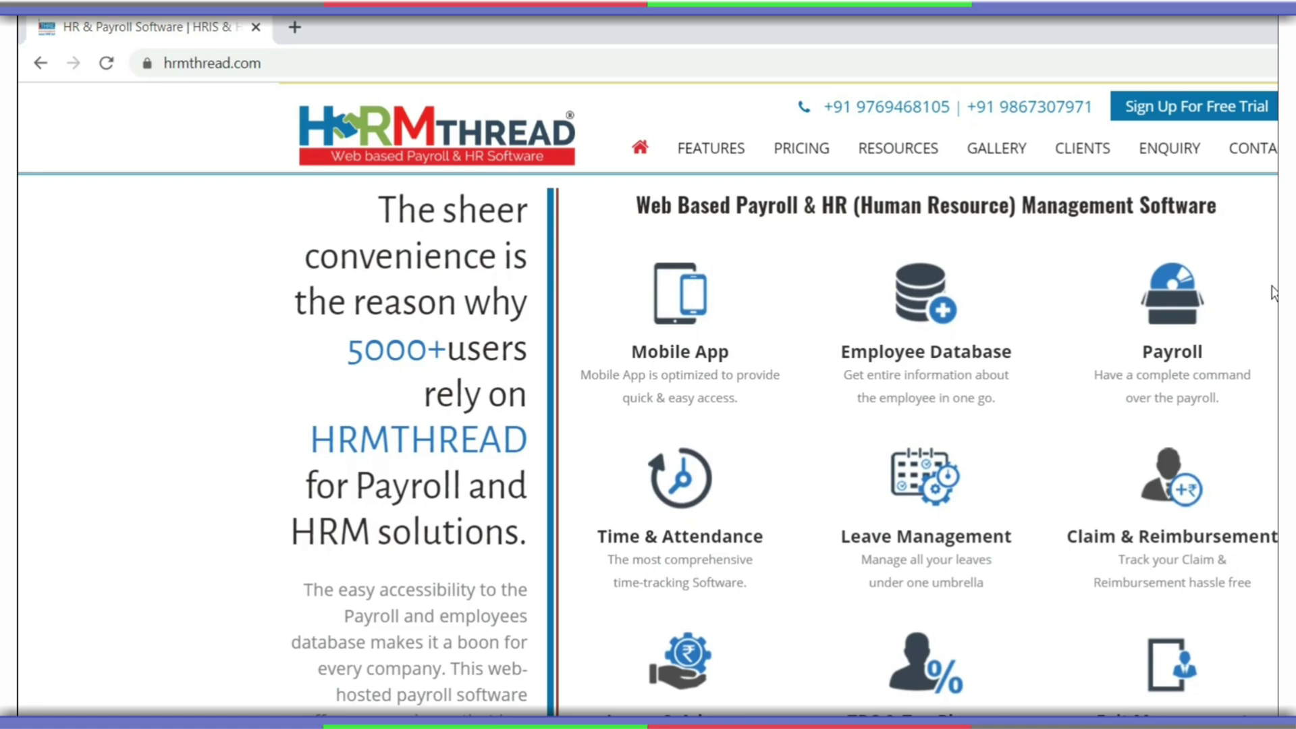